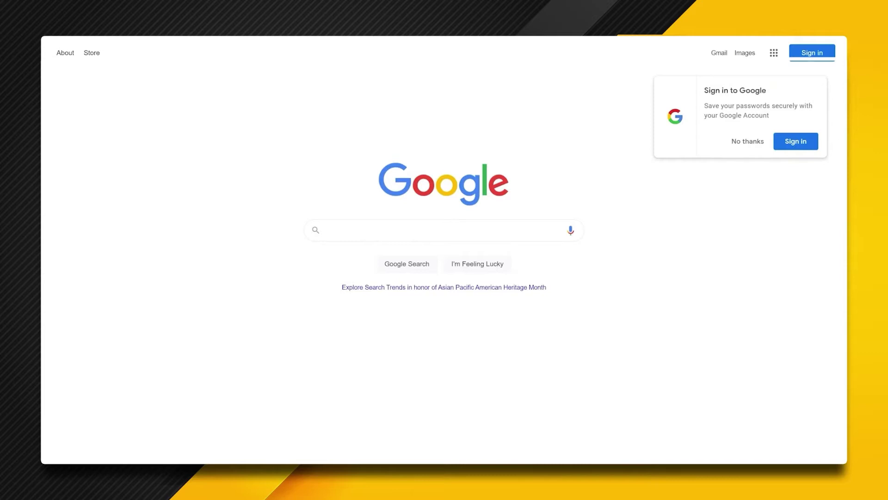
- Load the HRCT Customer Portal sign-in page by entering hrct in the address bar
key("ctrl+l")
type("hrct.")
key("Return")
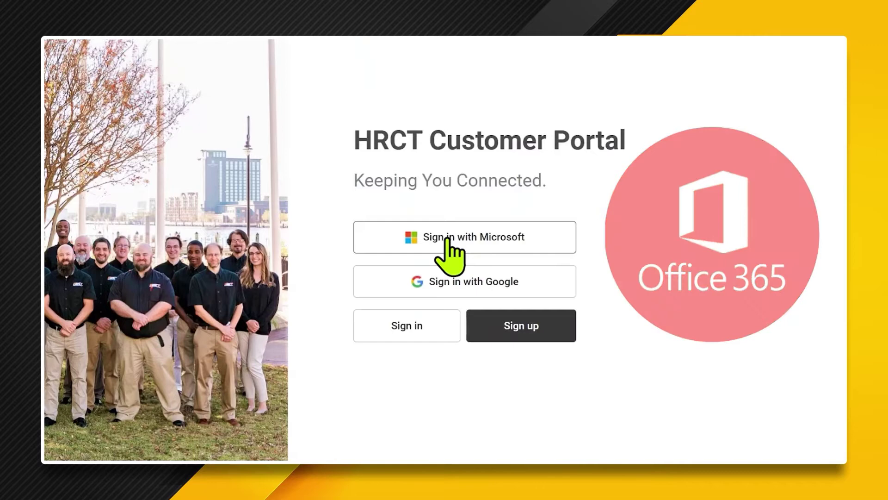
- Sign in with Microsoft using the work e-mail and password, choosing to stay signed in
left_click(447, 238)
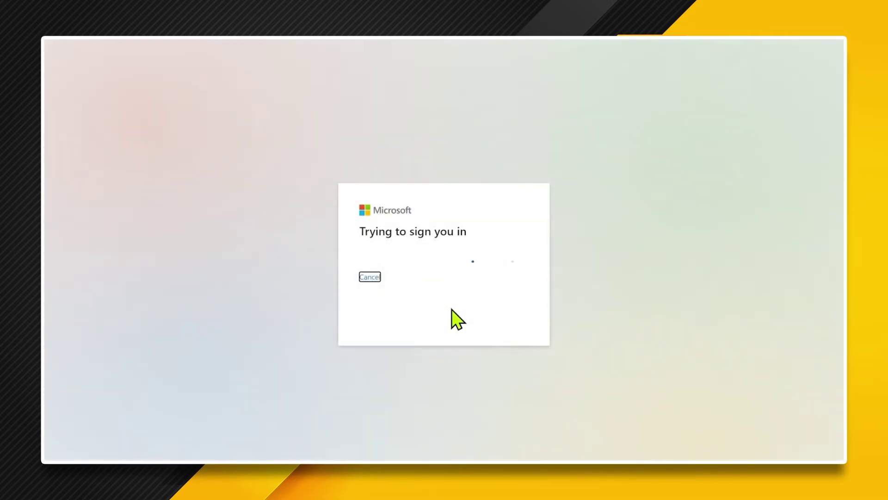
left_click(463, 237)
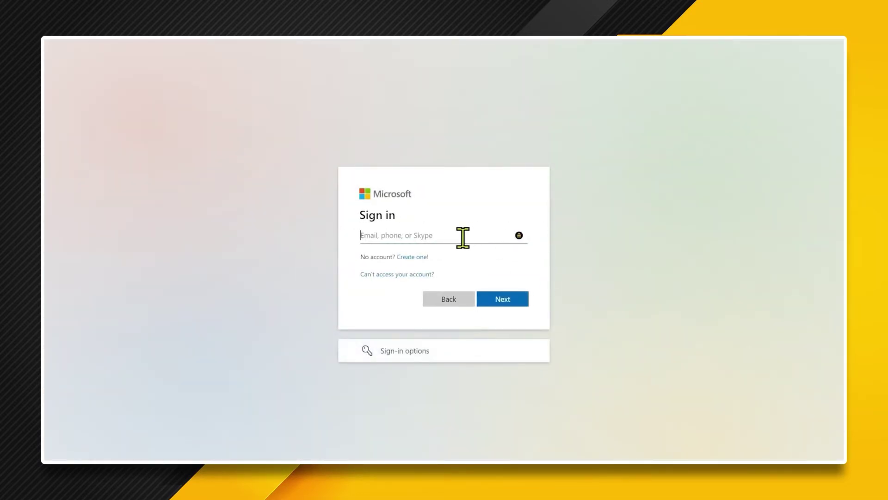
key("Return")
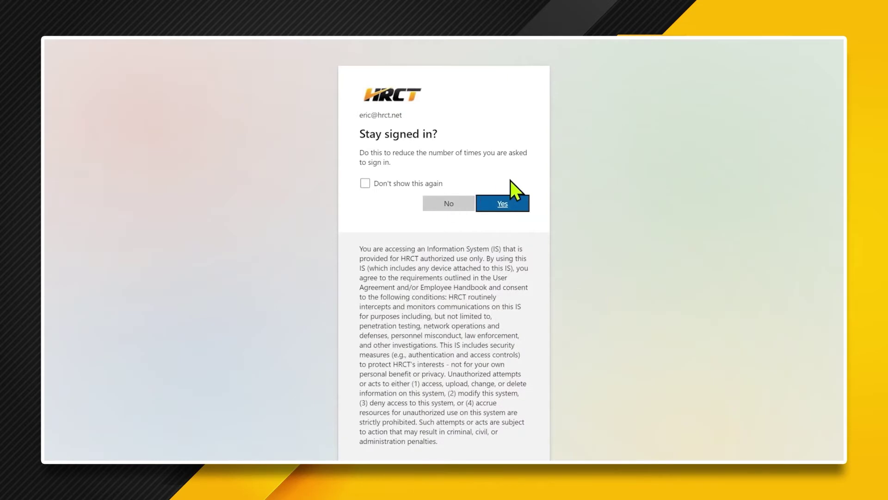
left_click(508, 205)
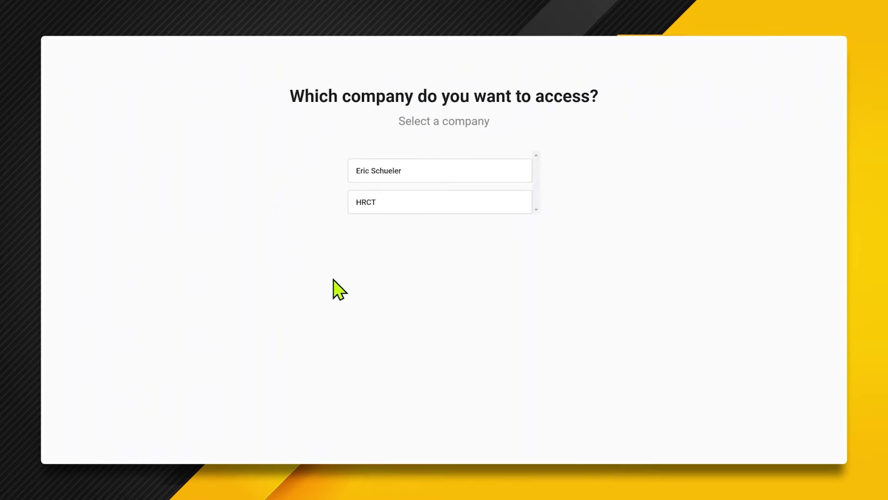
- Choose HRCT on the company chooser to reach the portal home page
left_click(370, 204)
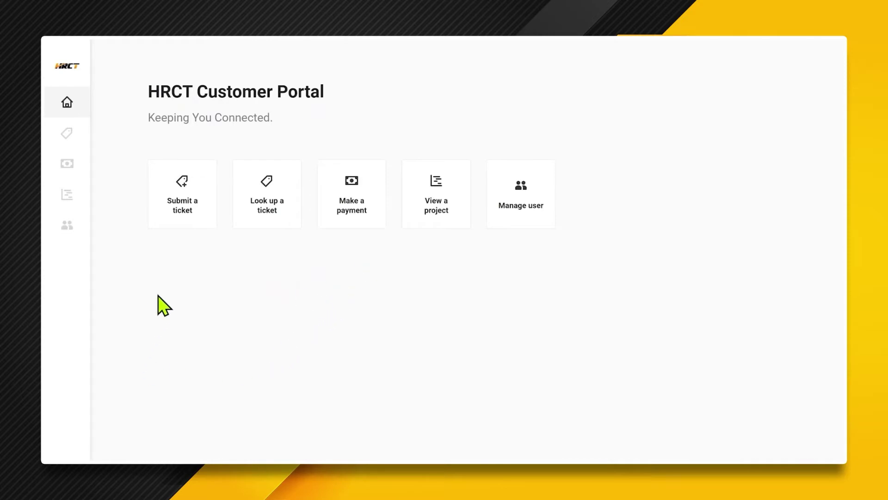
- Start an 'I have a problem' ticket described as 'My printer doesn't print'
left_click(178, 191)
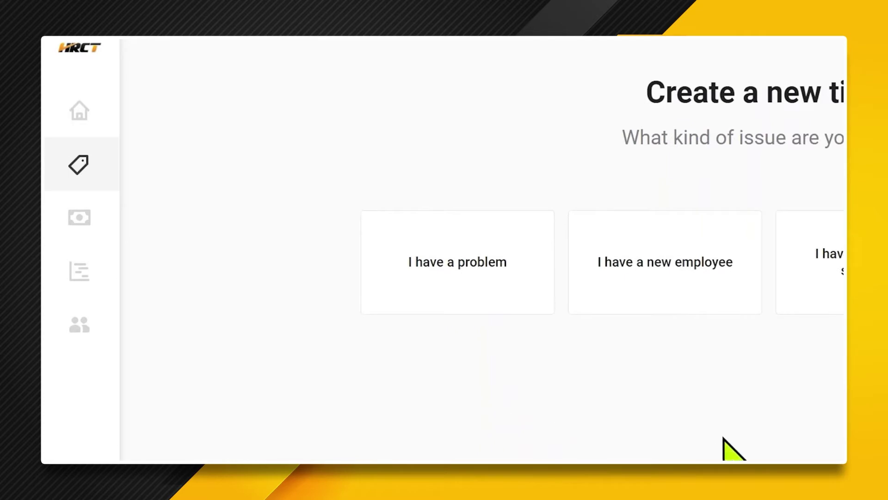
left_click(431, 276)
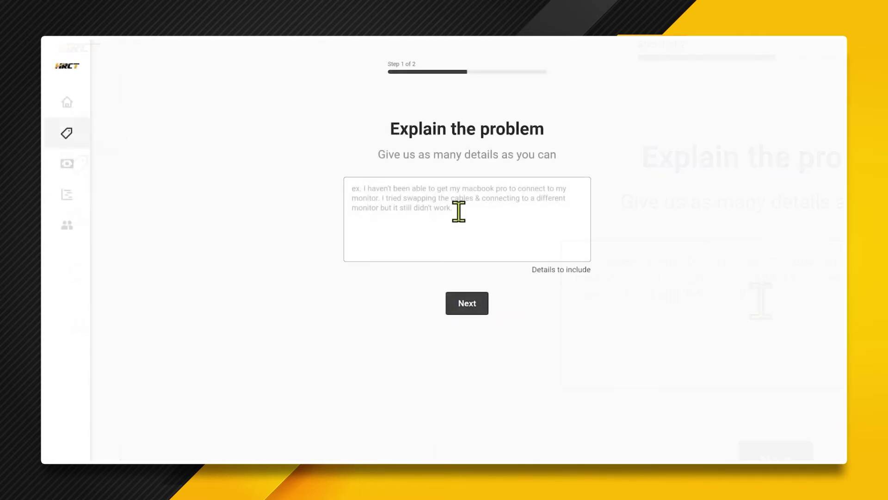
left_click(458, 211)
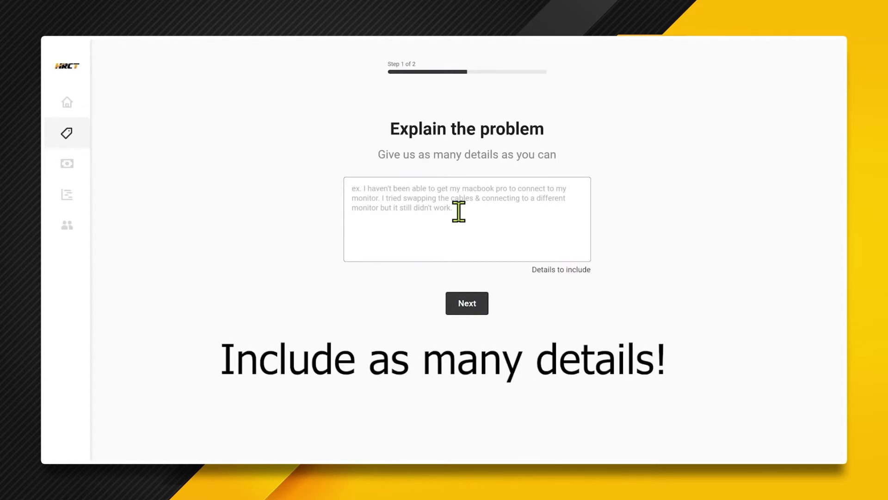
type("My printer does")
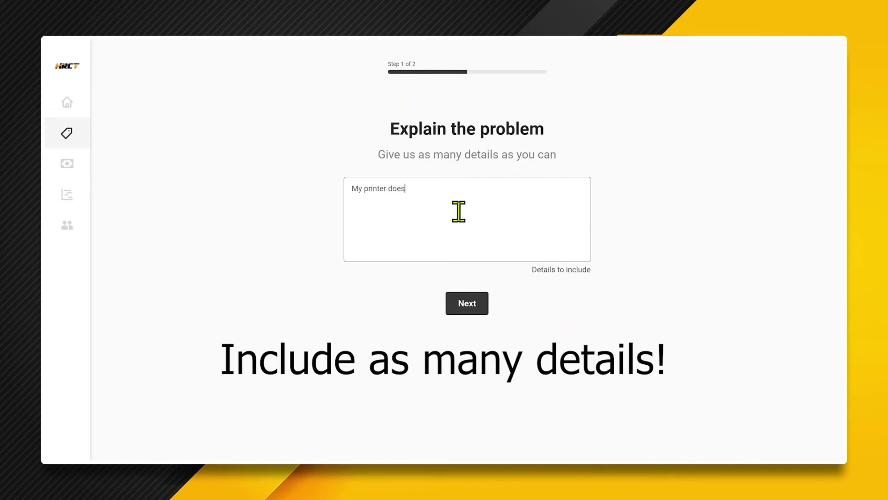
type("n't print.")
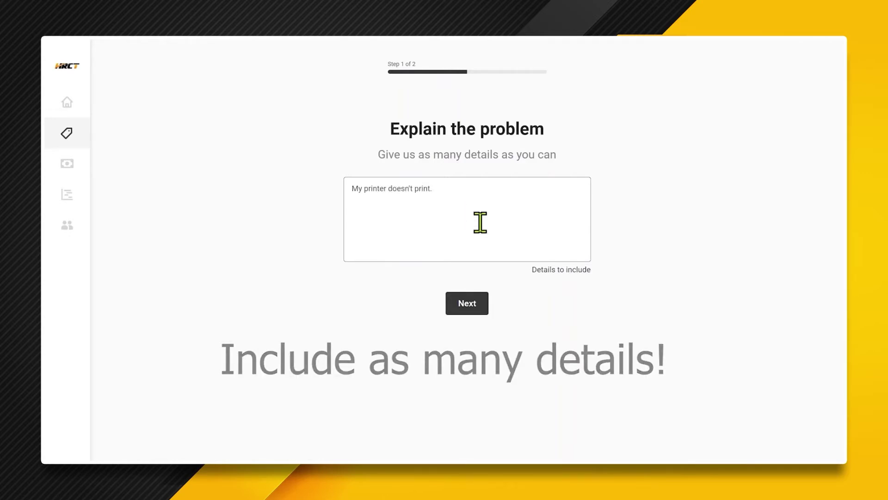
- On the final step, set best contact time to Anytime, keep the current contact, and send
left_click(468, 304)
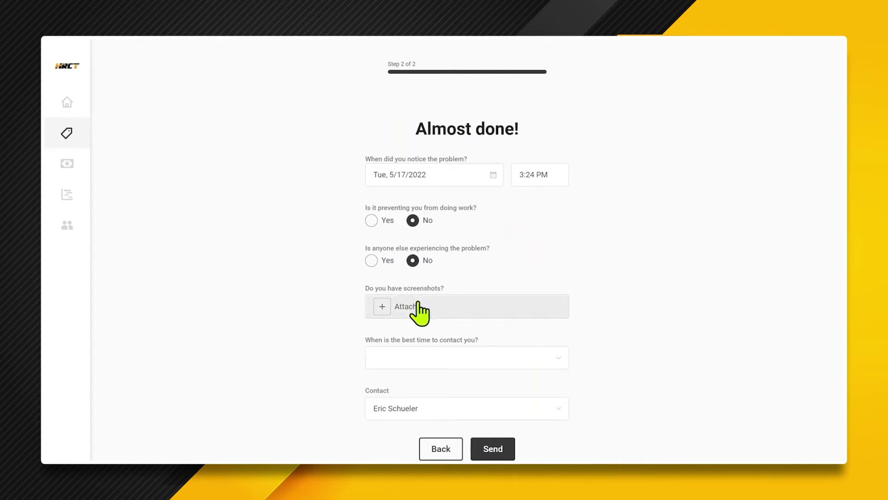
left_click(429, 355)
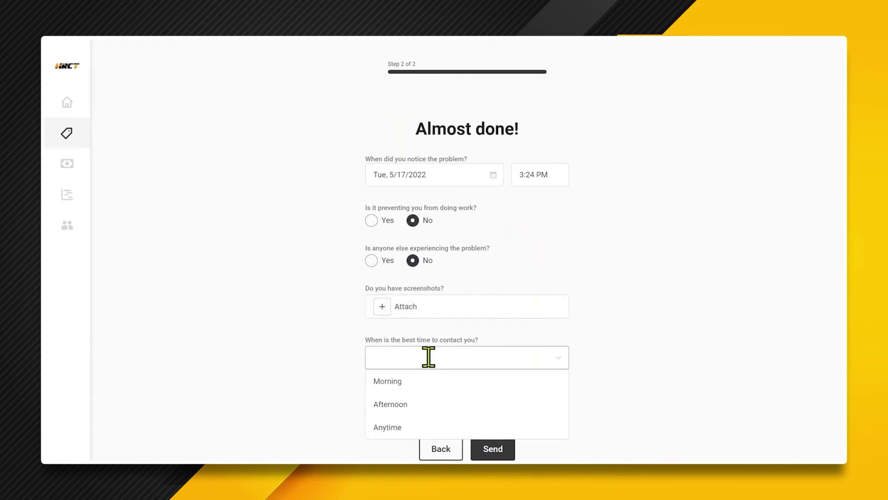
left_click(398, 431)
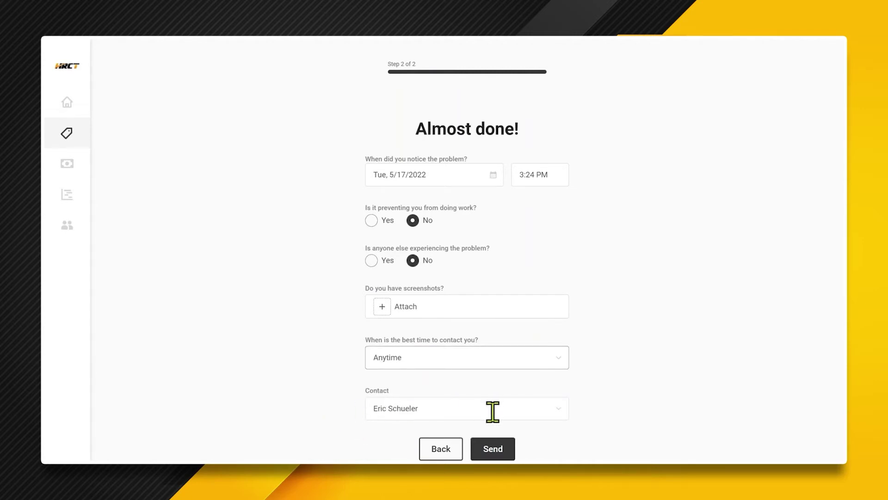
left_click(560, 408)
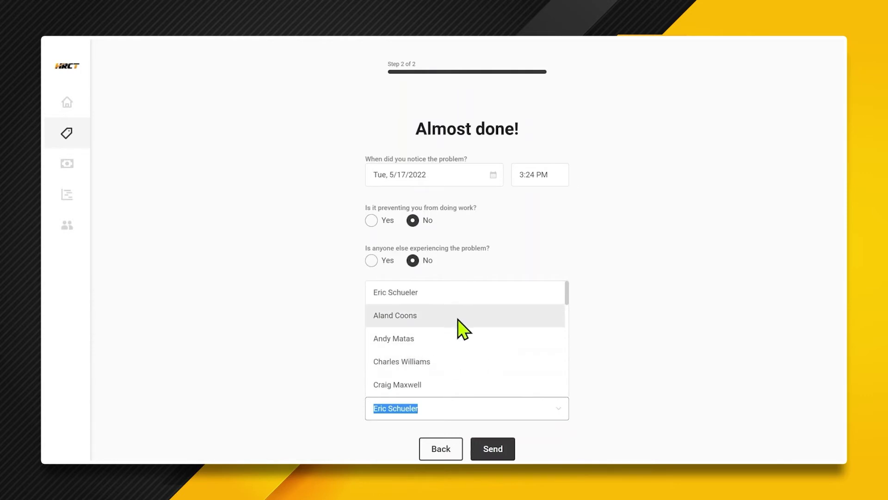
scroll(459, 319, "down", 10)
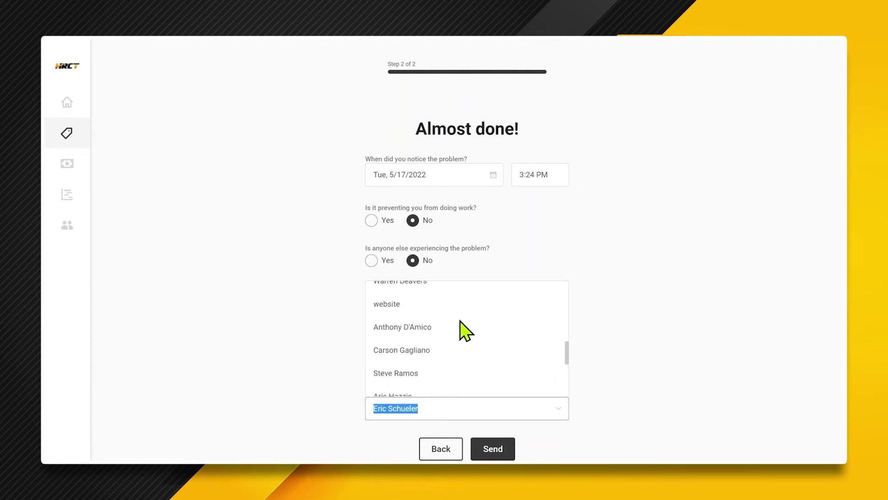
scroll(460, 320, "up", 10)
left_click(704, 333)
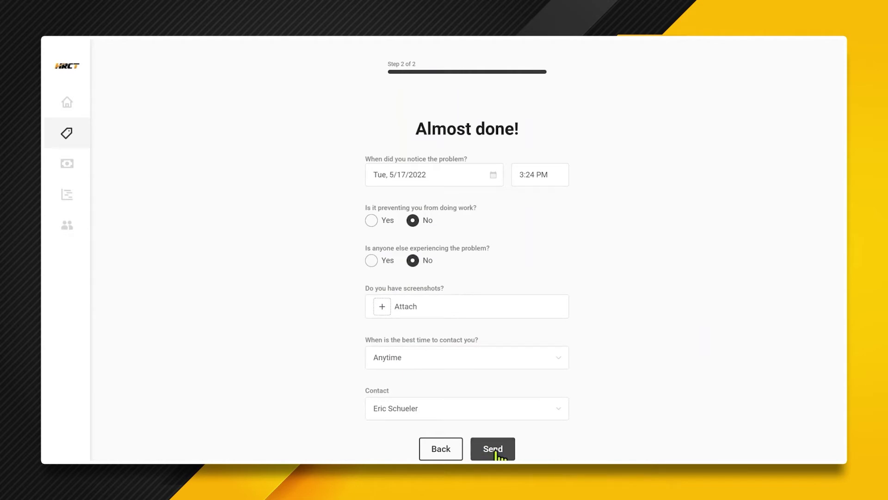
left_click(494, 450)
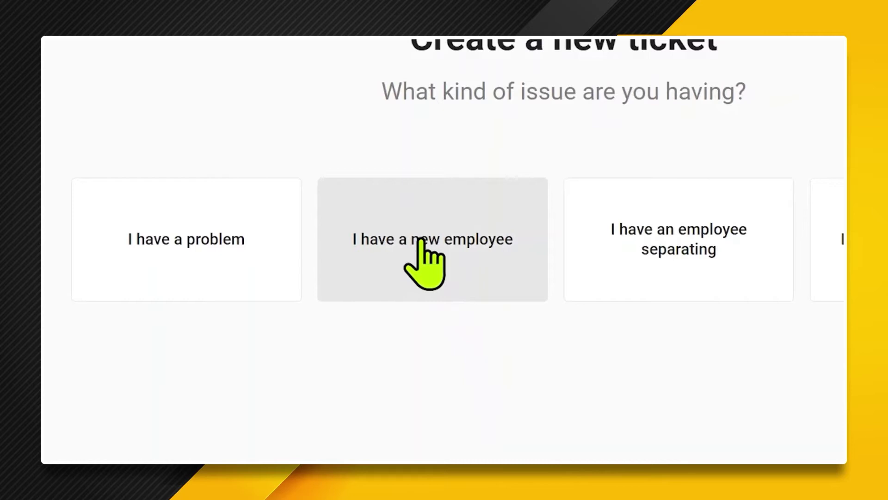
- Start a new-employee ticket with the hire's full name and title Vice President
left_click(420, 242)
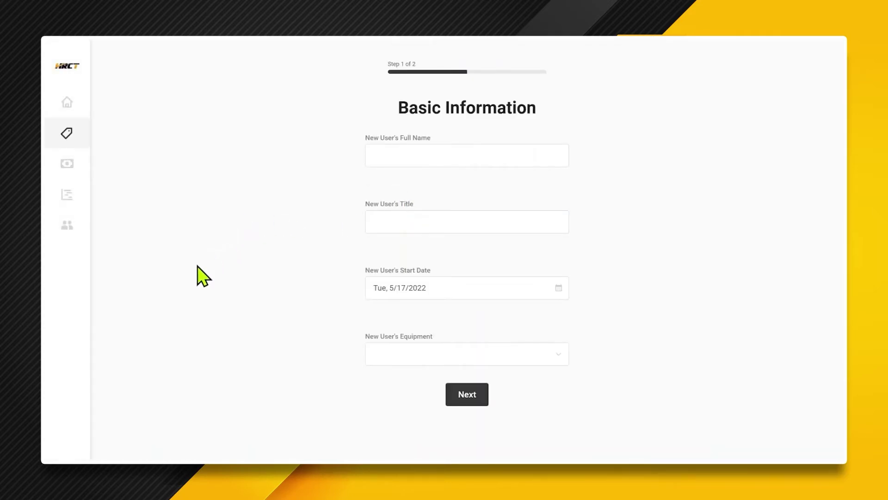
left_click(474, 156)
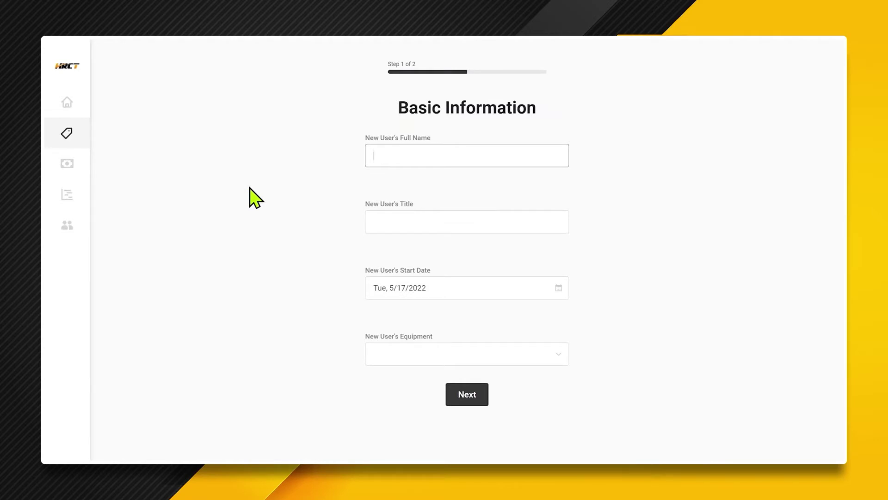
type("John Doe")
left_click(433, 217)
type("Vi")
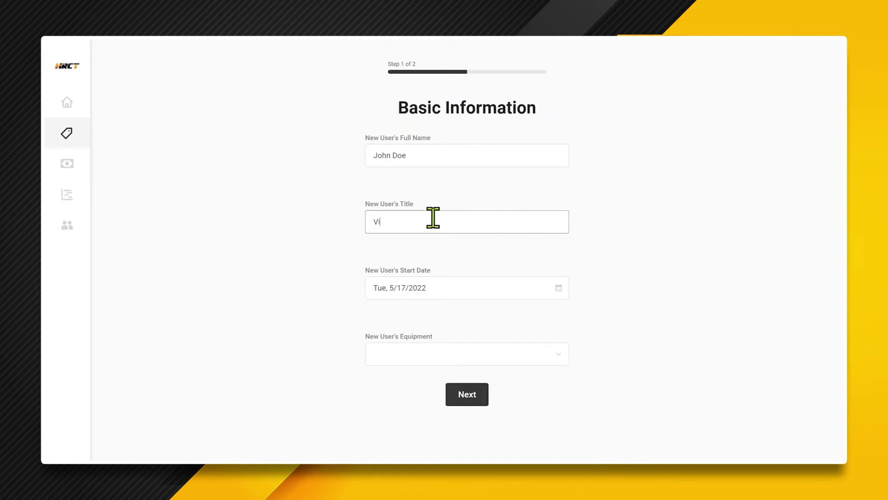
type("ce President")
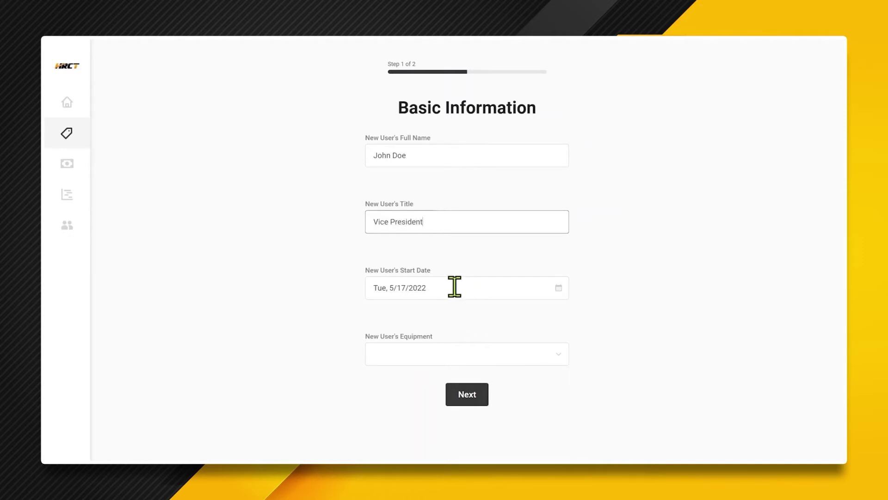
- Set the start date to 5/23/2022 and the equipment to Existing Workstation
left_click(559, 287)
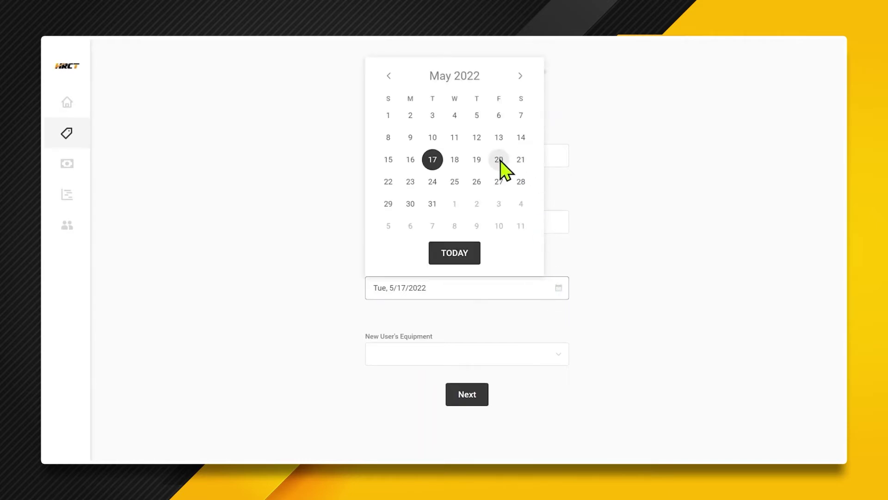
left_click(410, 181)
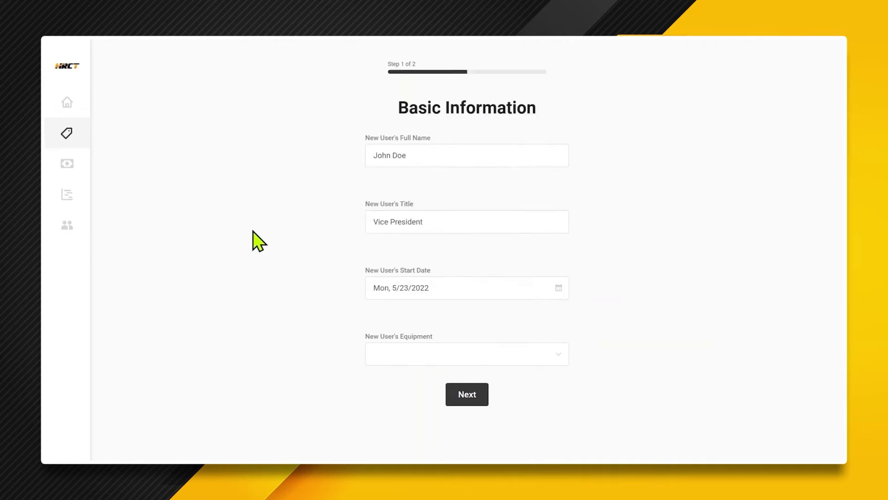
left_click(407, 352)
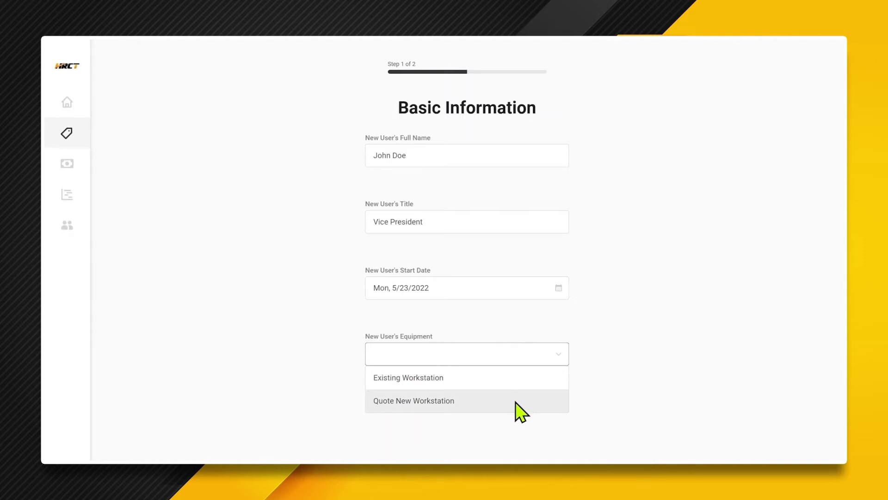
left_click(508, 378)
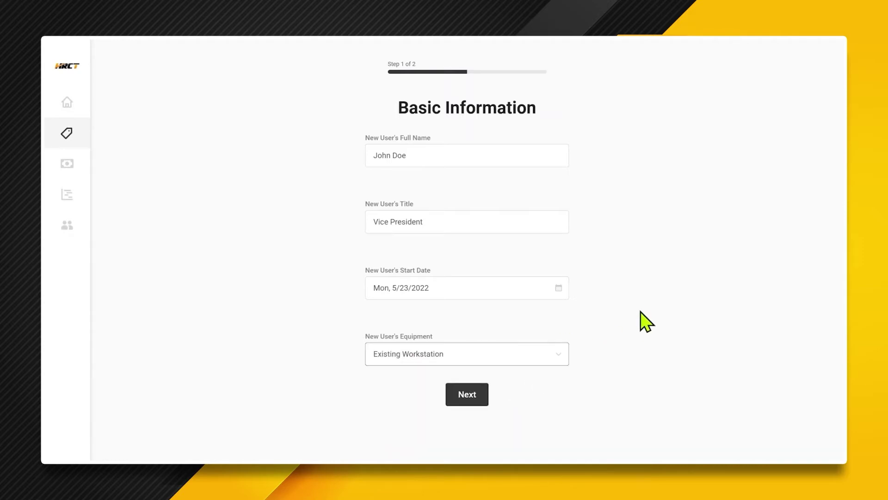
- Enter Adobe Acrobat and shared-drive access requirements, leave quote details empty, and submit
left_click(465, 403)
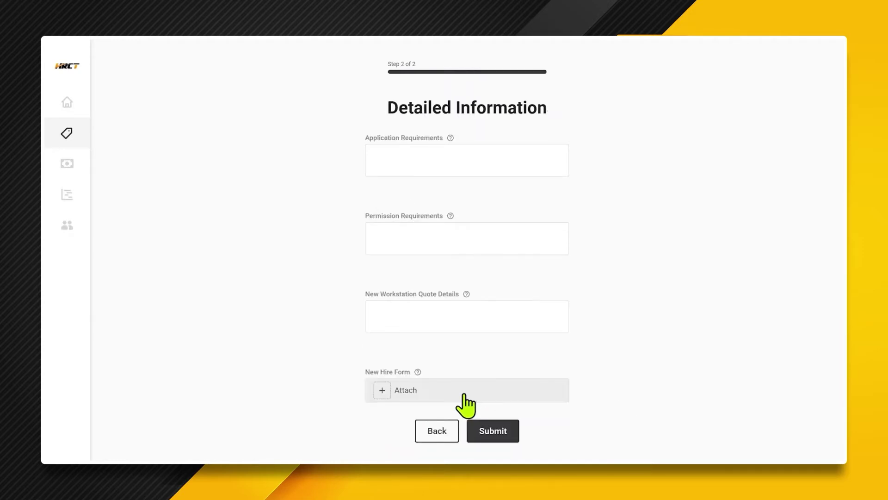
left_click(430, 151)
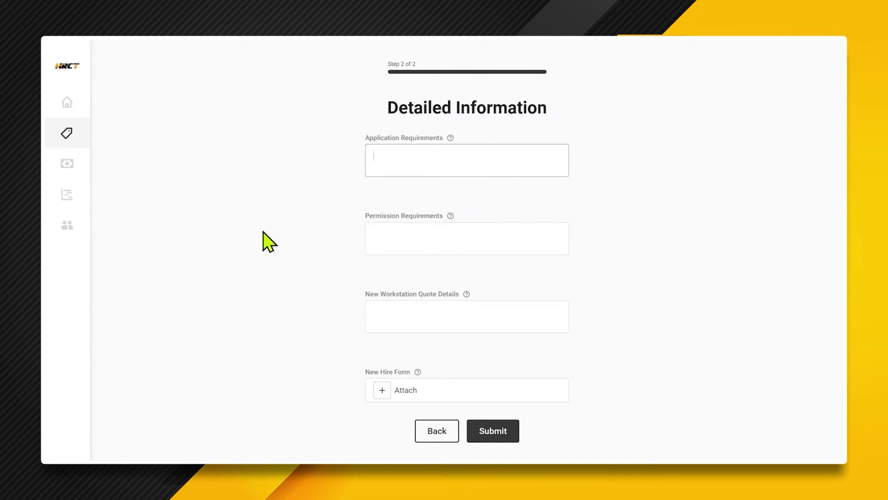
type("Adobe Acrobat")
left_click(434, 243)
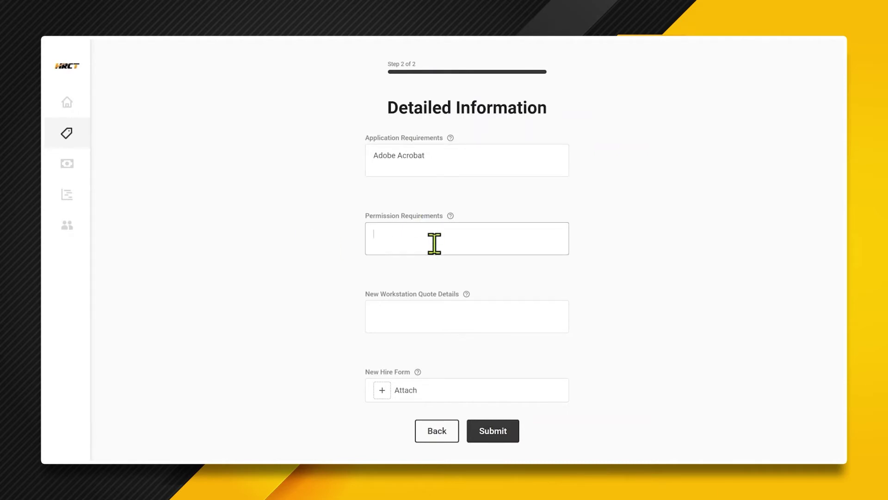
type("Access to the shared drive")
left_click(435, 319)
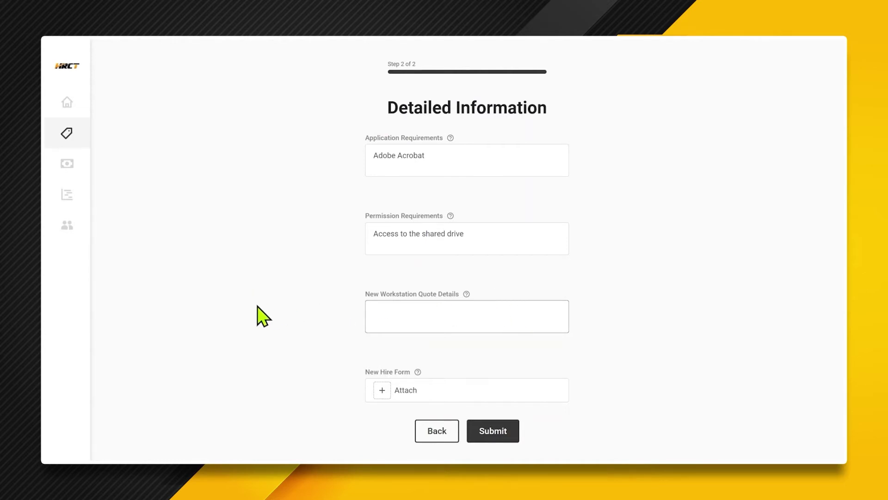
left_click(259, 321)
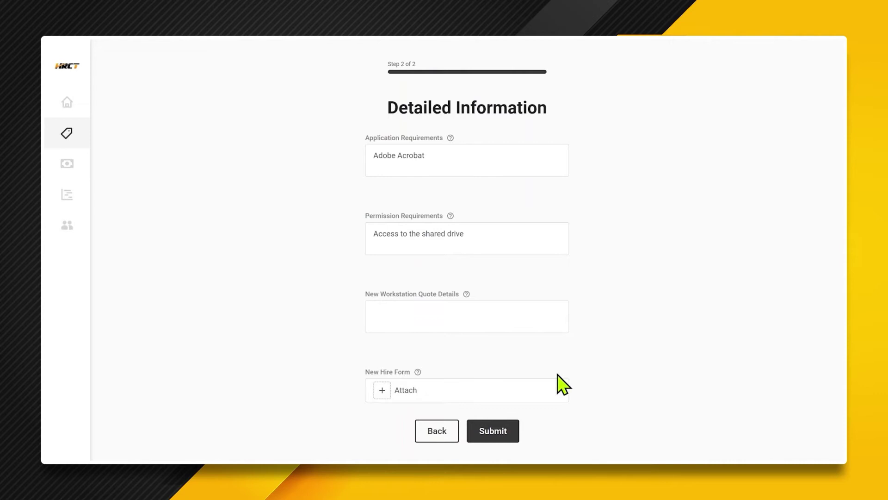
left_click(491, 432)
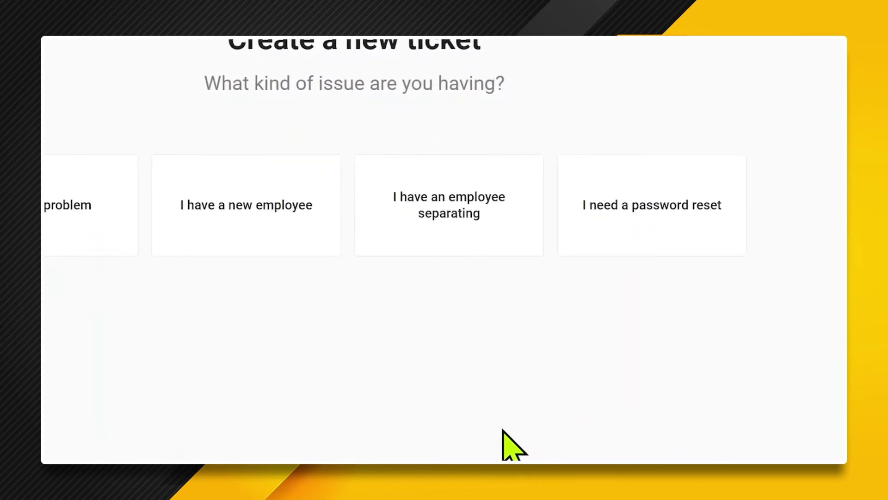
- Start an employee-separation ticket with the employee's name and separation date May 31, 2022
left_click(455, 206)
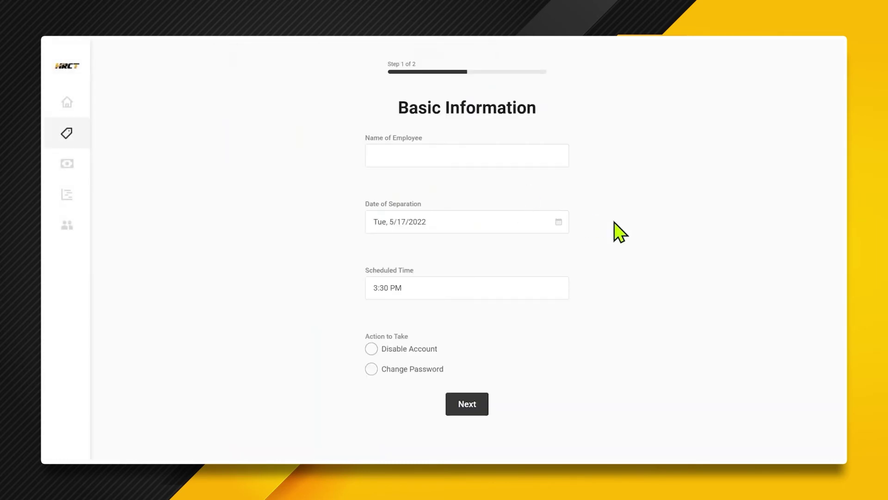
left_click(433, 159)
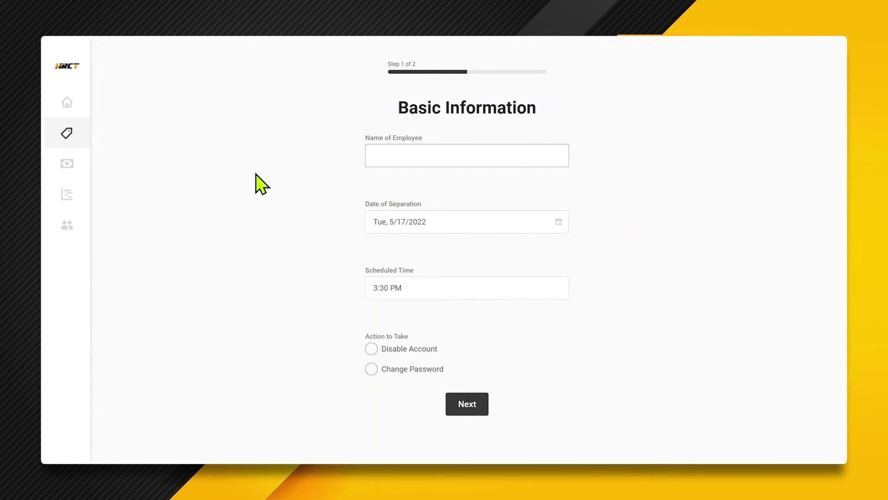
type("John Doe")
left_click(549, 221)
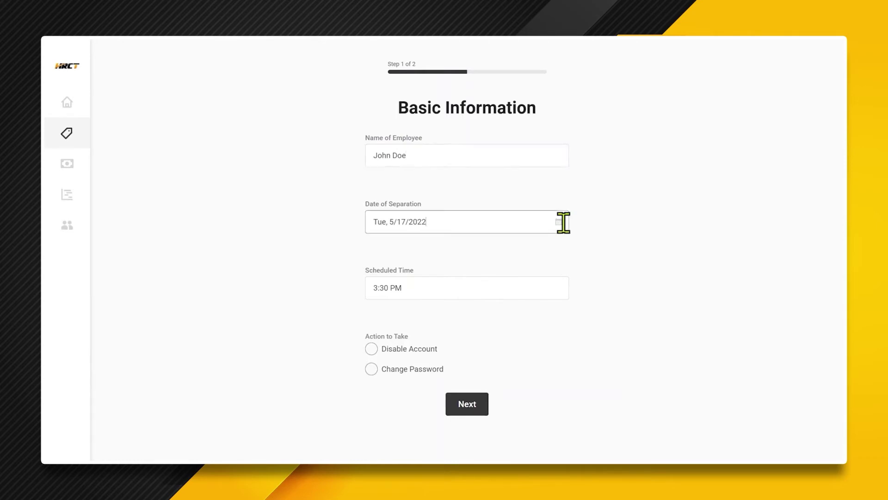
left_click(559, 222)
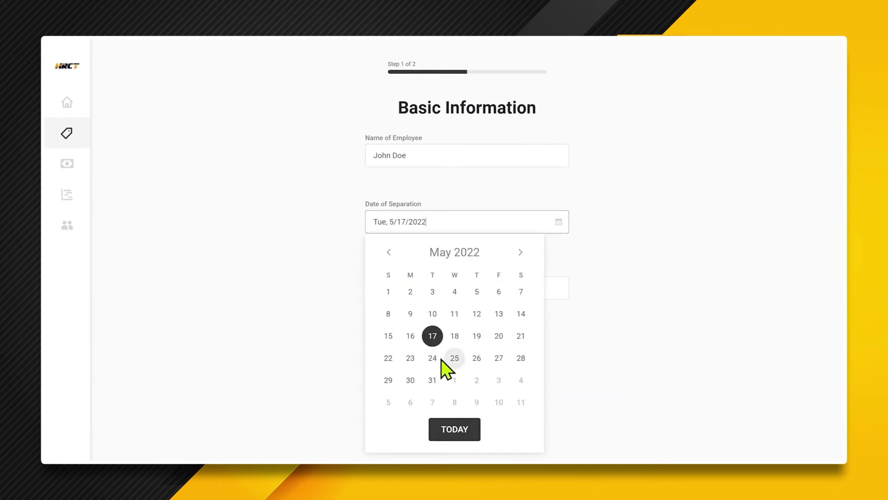
left_click(432, 381)
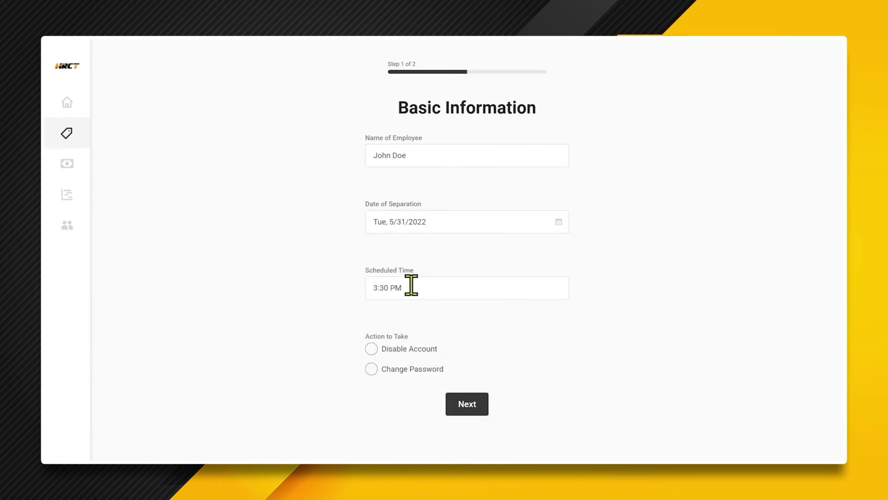
- Set the separation time to 5:00 PM, select Change Password, and continue to step 2
left_click(436, 291)
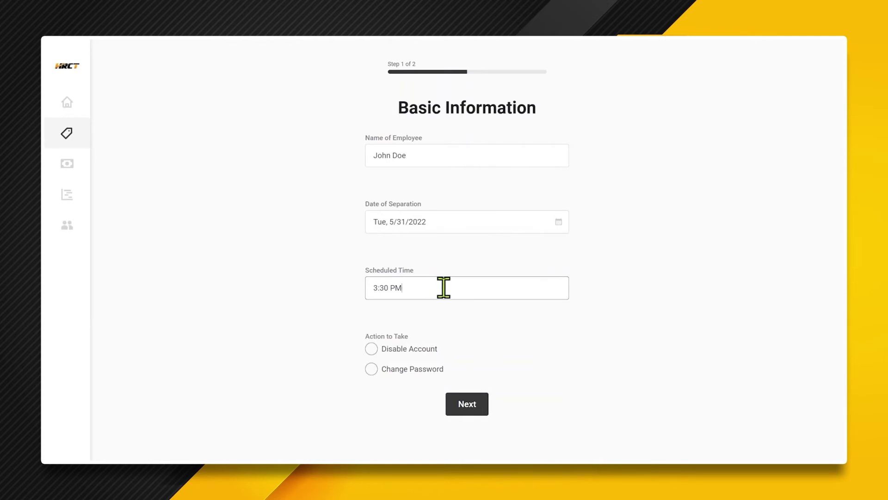
key("ctrl+shift+Left")
key("ctrl+shift+Left")
type("5:00 pm")
left_click(293, 323)
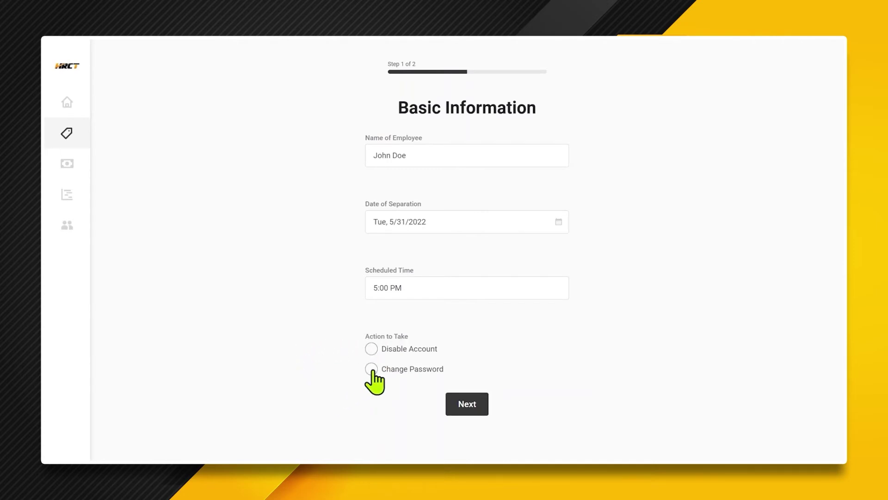
left_click(371, 369)
left_click(467, 407)
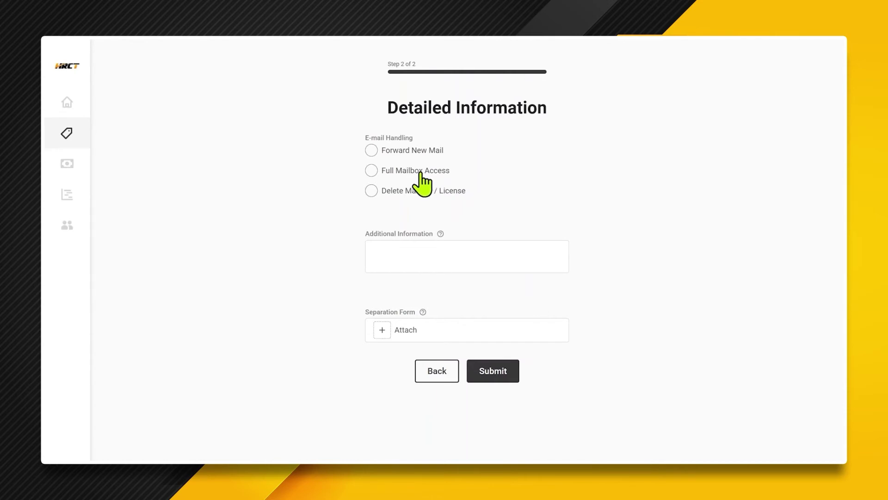
- Choose Full Mailbox Access, add a note granting a colleague mailbox access, and submit
left_click_drag(418, 171, 422, 171)
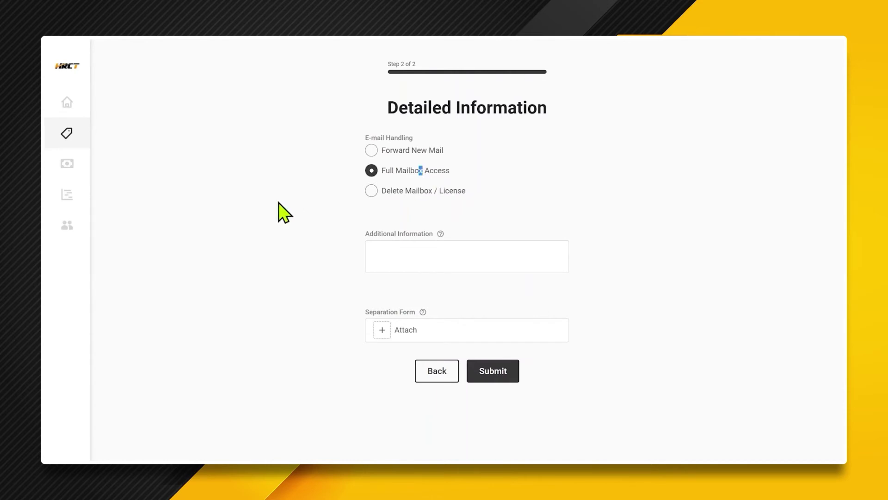
left_click(410, 254)
type("Please")
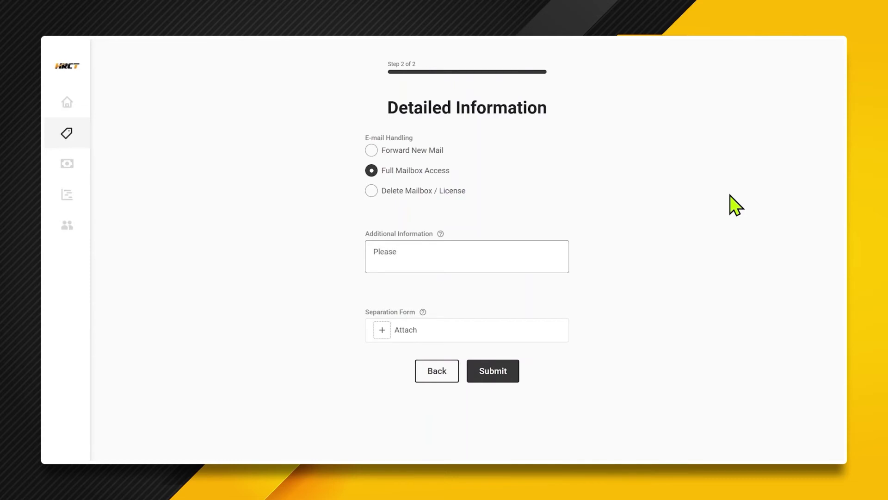
type(" give Patty access to his maiolb")
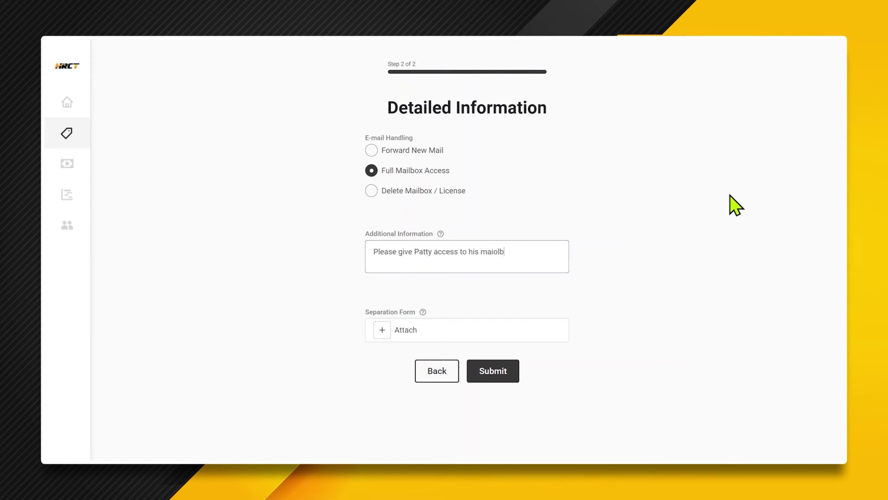
key("BackSpace")
key("BackSpace")
key("BackSpace")
type("lbo")
left_click(203, 296)
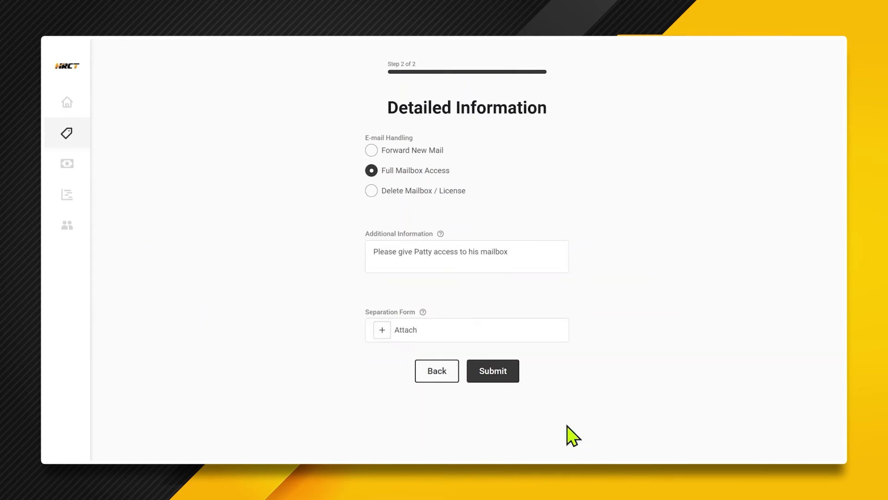
left_click(474, 370)
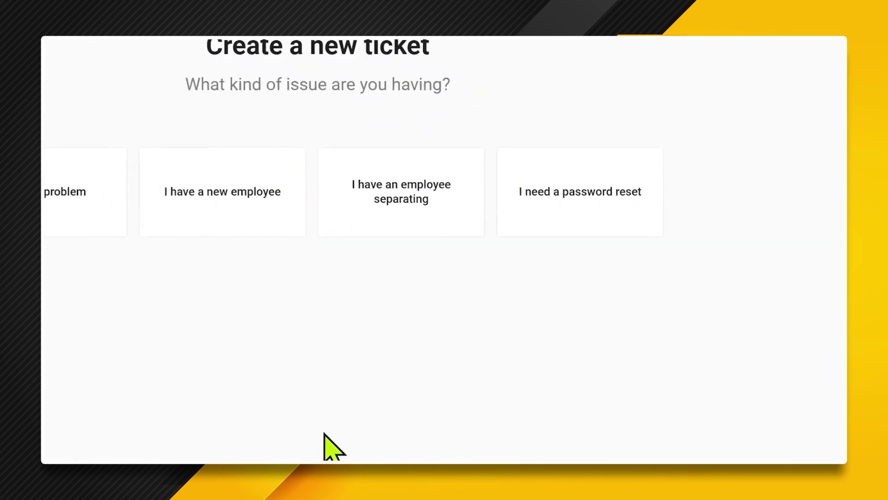
- Start a password reset ticket with the user's name, username and temp password destination
left_click(520, 211)
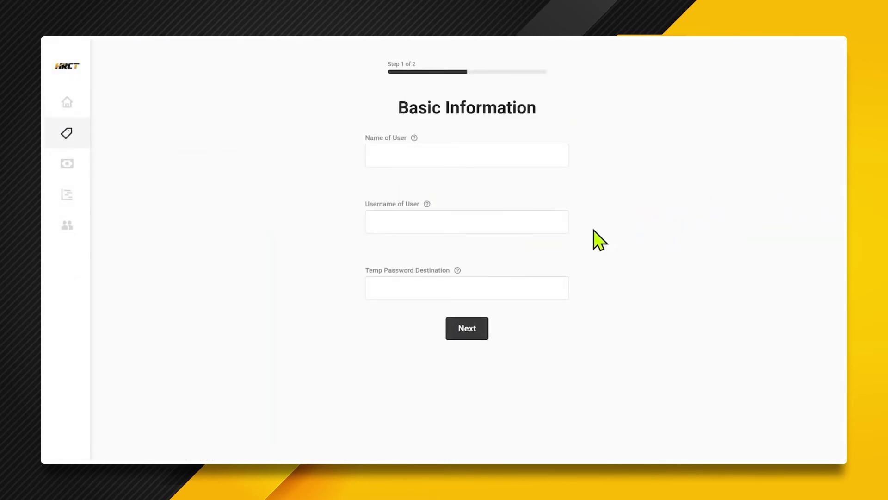
left_click(445, 154)
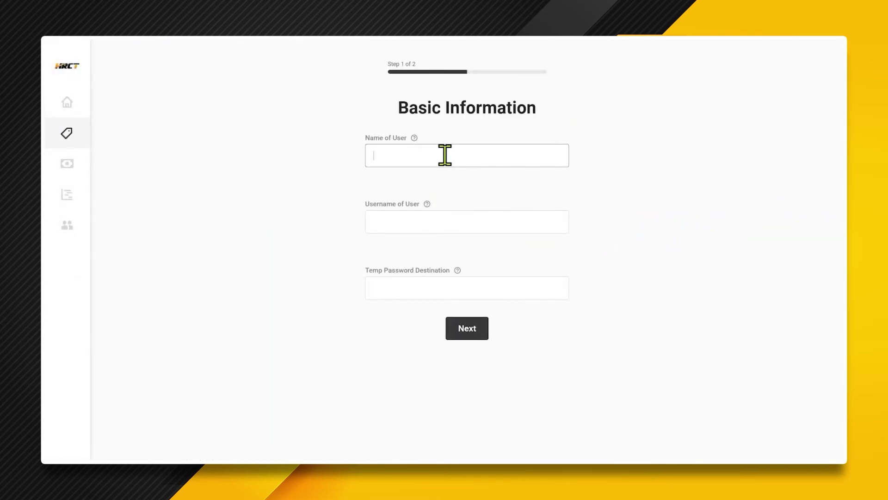
type("John Doe")
left_click(410, 226)
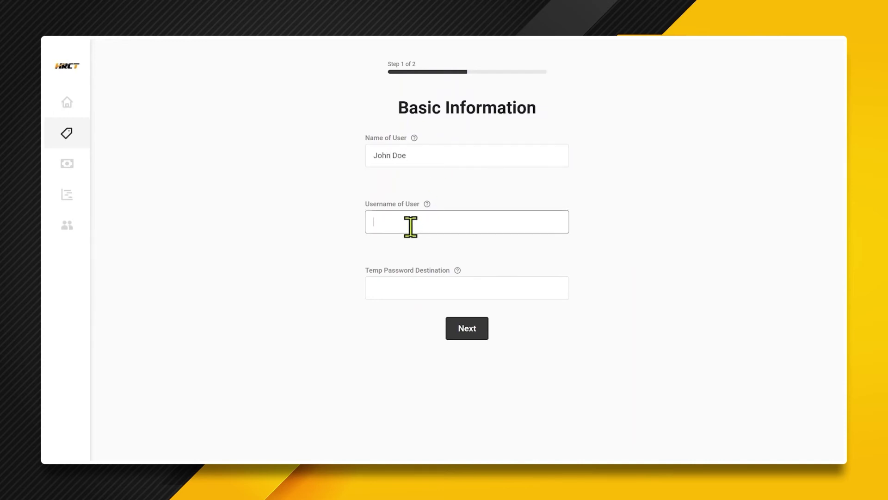
type("jdoe")
left_click(403, 292)
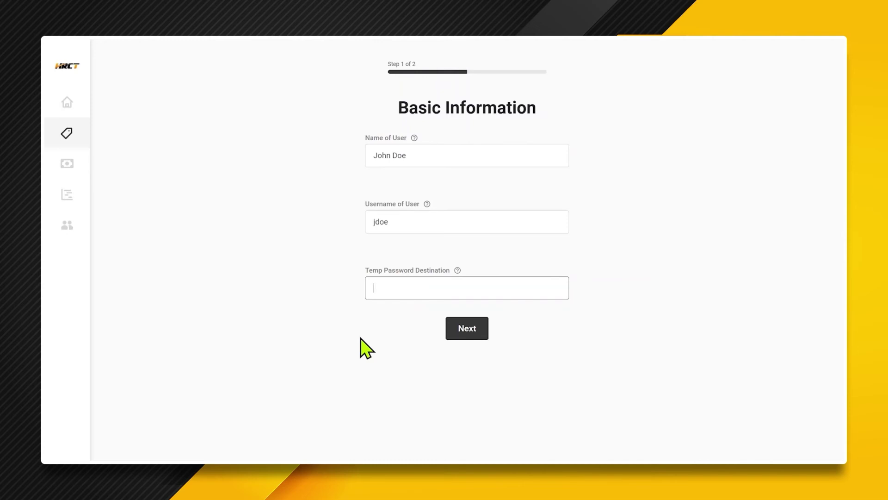
type("Patty")
left_click(461, 330)
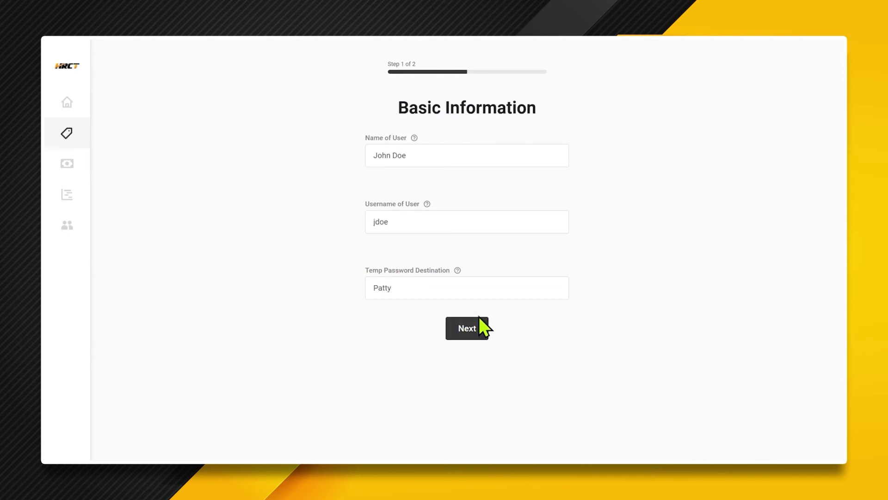
- Set urgency to High, add the note 'He forgot his password.' and submit
left_click(413, 154)
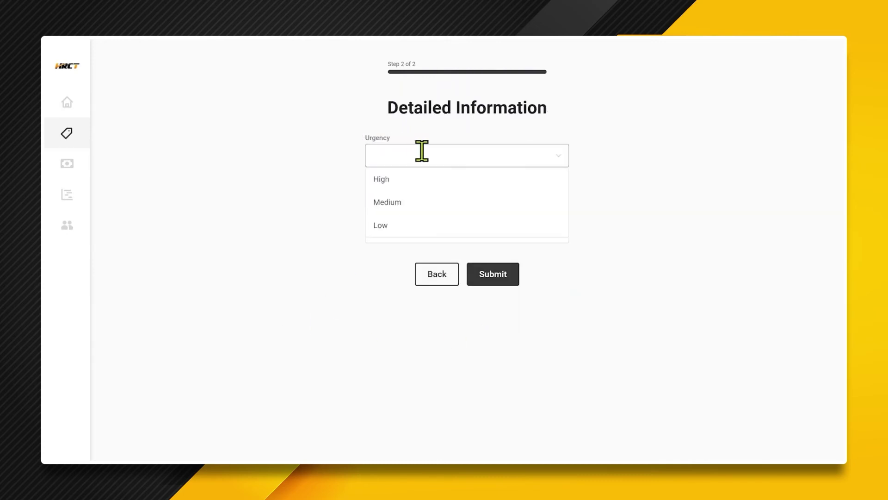
left_click(420, 183)
left_click(441, 231)
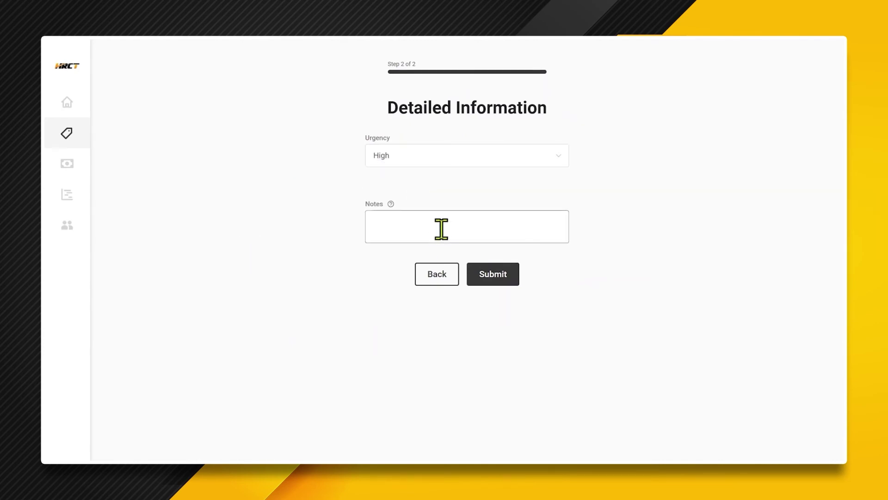
type("He forgot his password.")
left_click(508, 278)
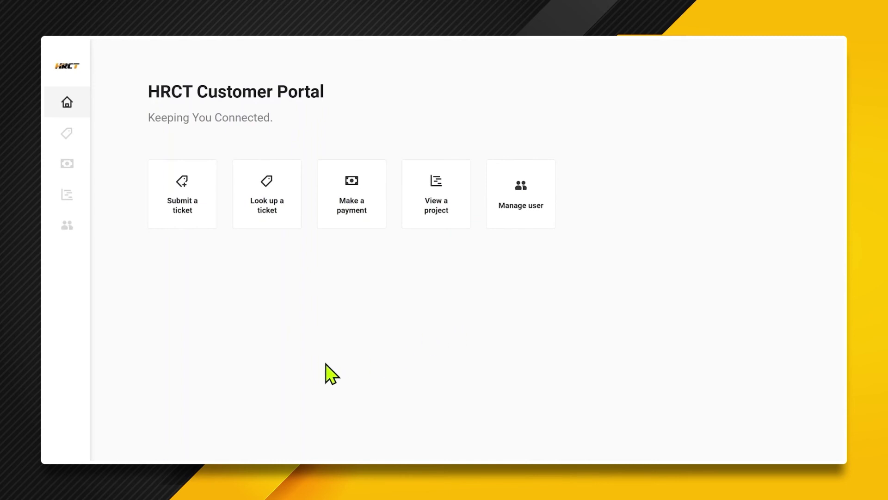
- Open the Tickets list and scroll through existing tickets with their statuses and technicians
left_click(271, 201)
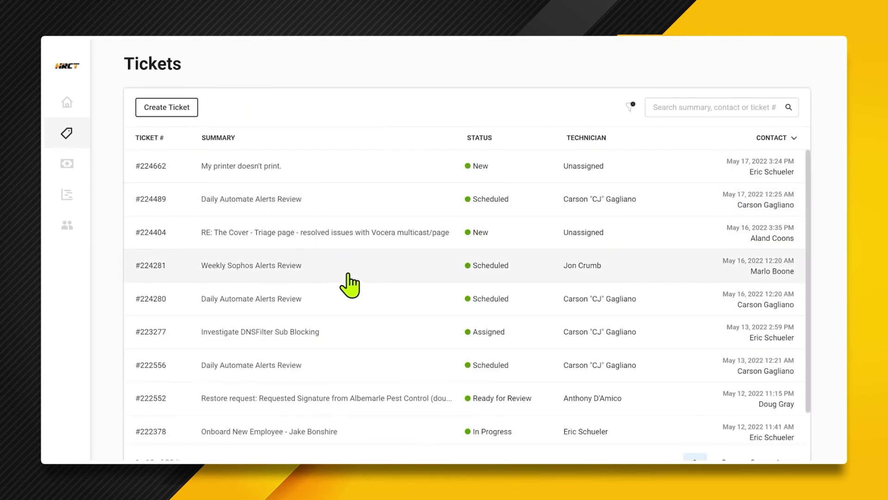
scroll(366, 221, "down", 1)
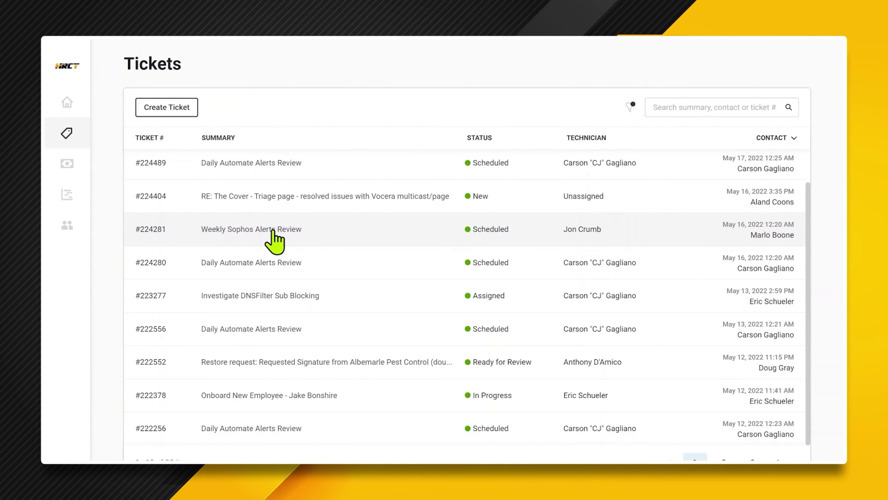
- On the Investigate DNSFilter Sub Blocking ticket, send the message 'What's the status of this ticket?'
left_click(269, 298)
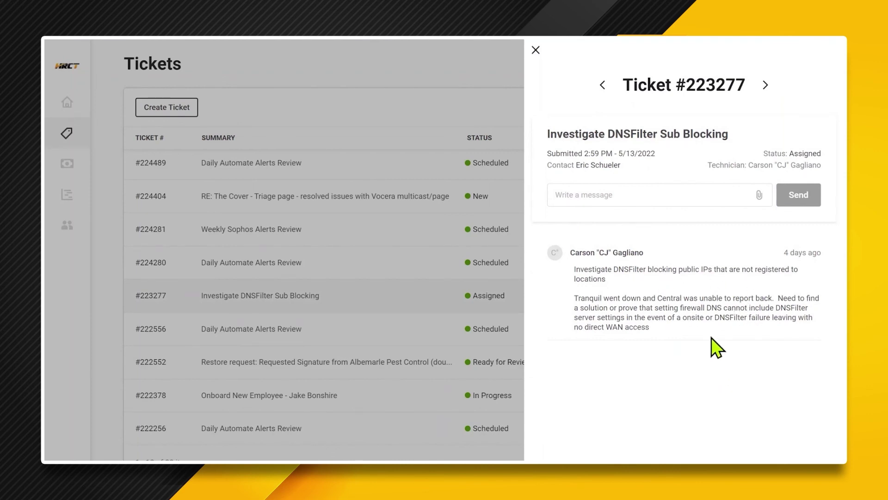
left_click(605, 194)
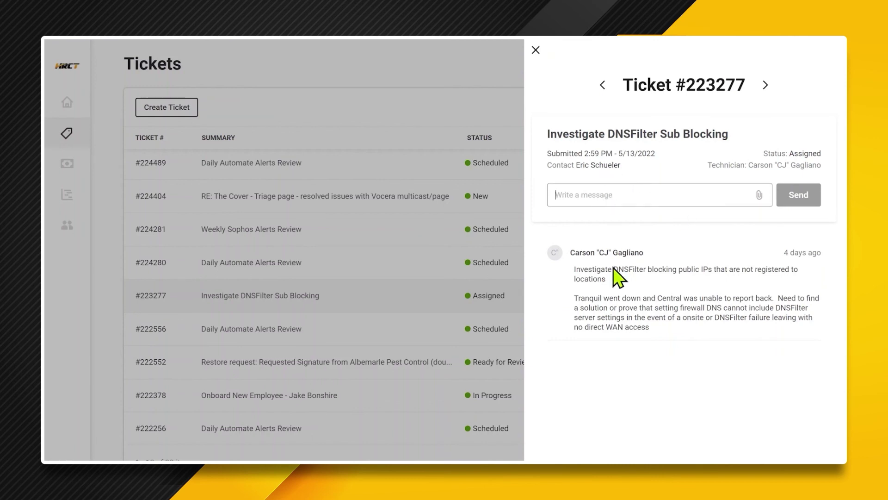
type("What's the status of this ticket?")
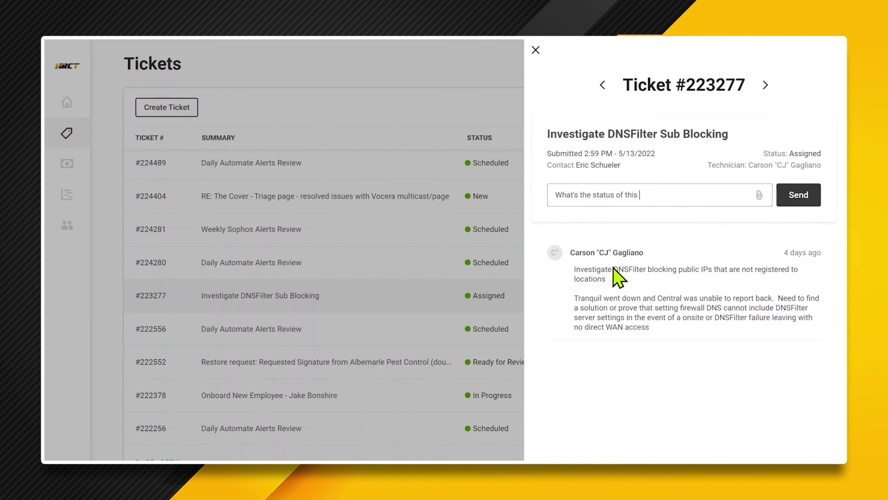
left_click(802, 196)
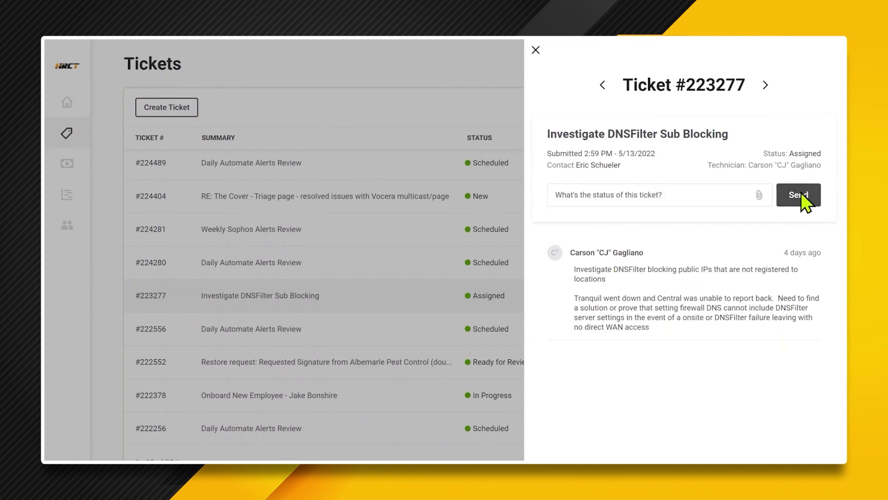